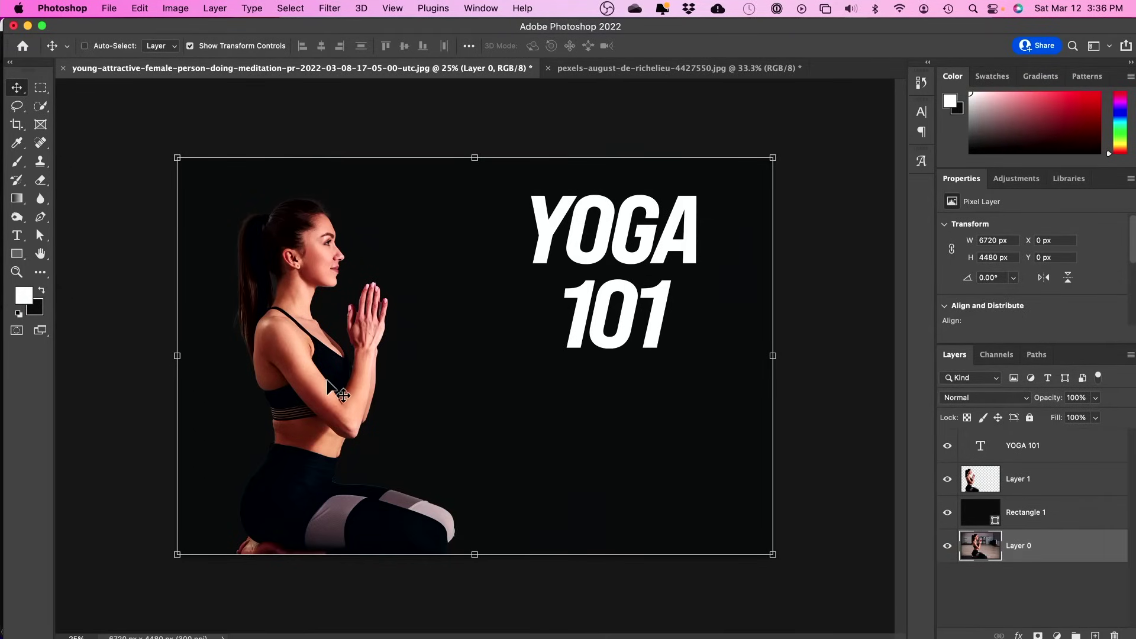
Step: Toggle the woman cutout and YOGA 101 title visibility, then unlock the office photo's Background layer as Layer 0
click(946, 481)
click(946, 480)
click(948, 446)
click(948, 446)
click(578, 65)
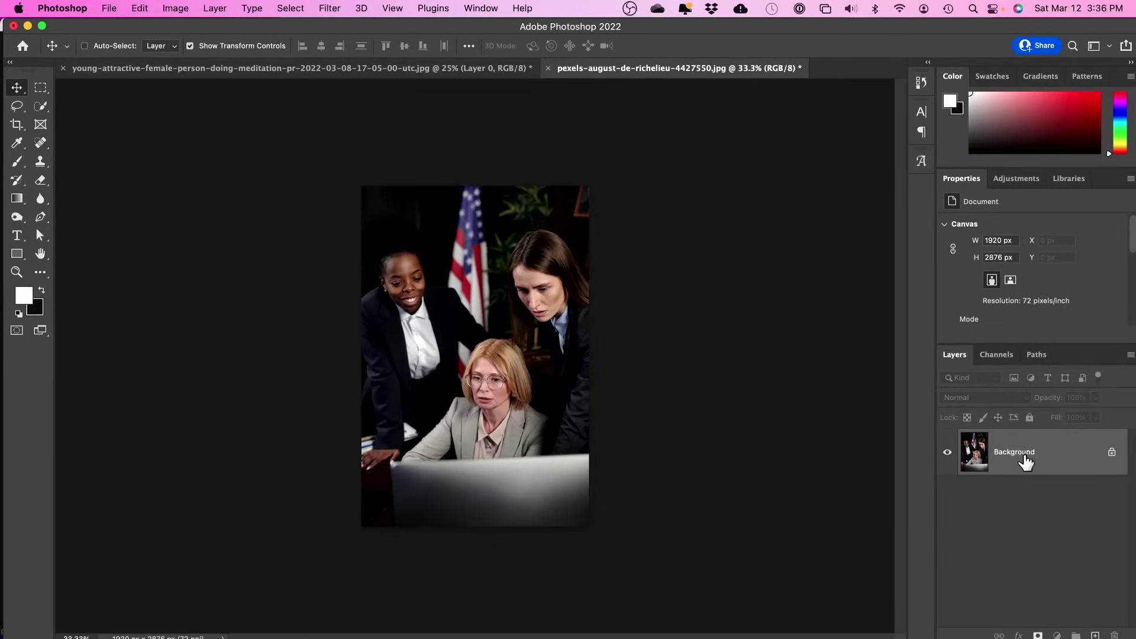
click(1112, 453)
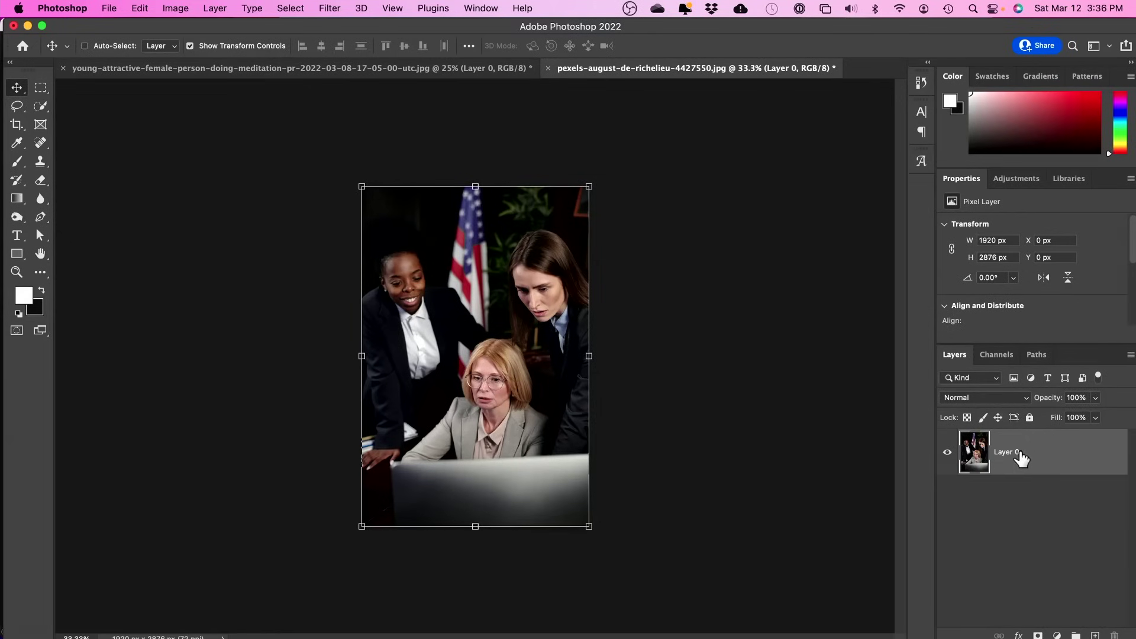
Step: Rotate the office photo canvas 180°, then 90° clockwise into a 2876 × 1920 px landscape
click(173, 9)
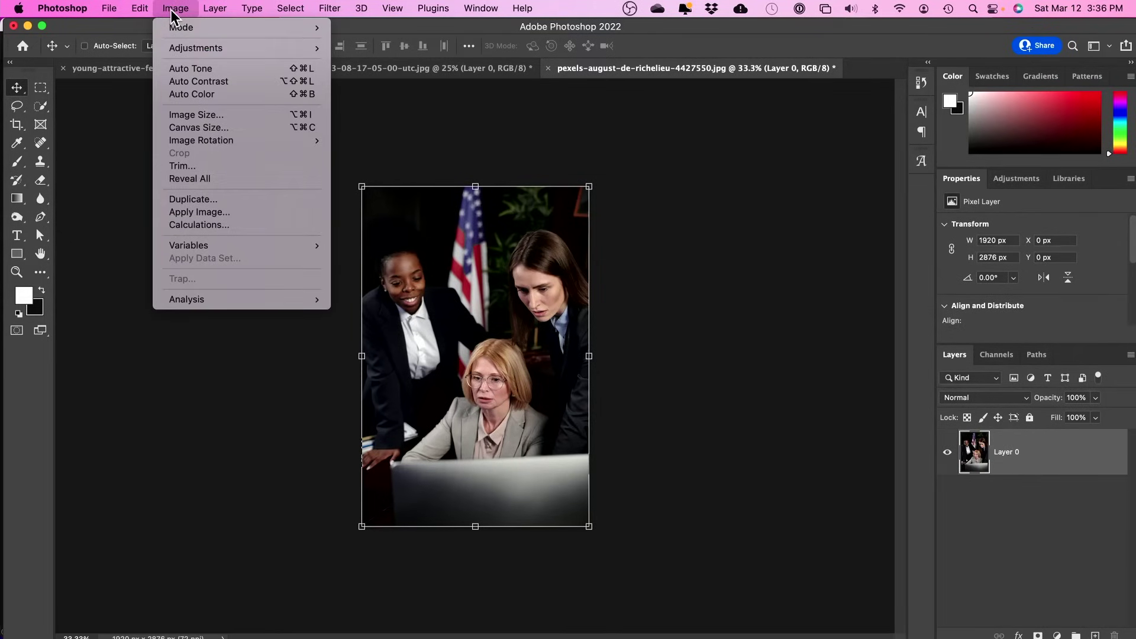
mouse_move(218, 146)
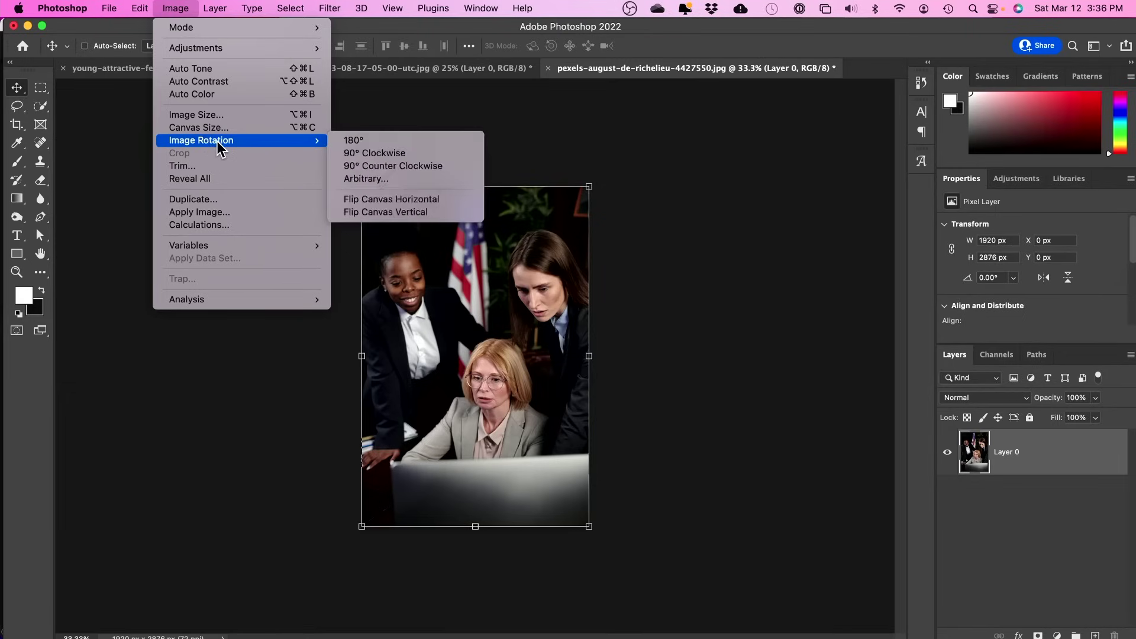
click(368, 142)
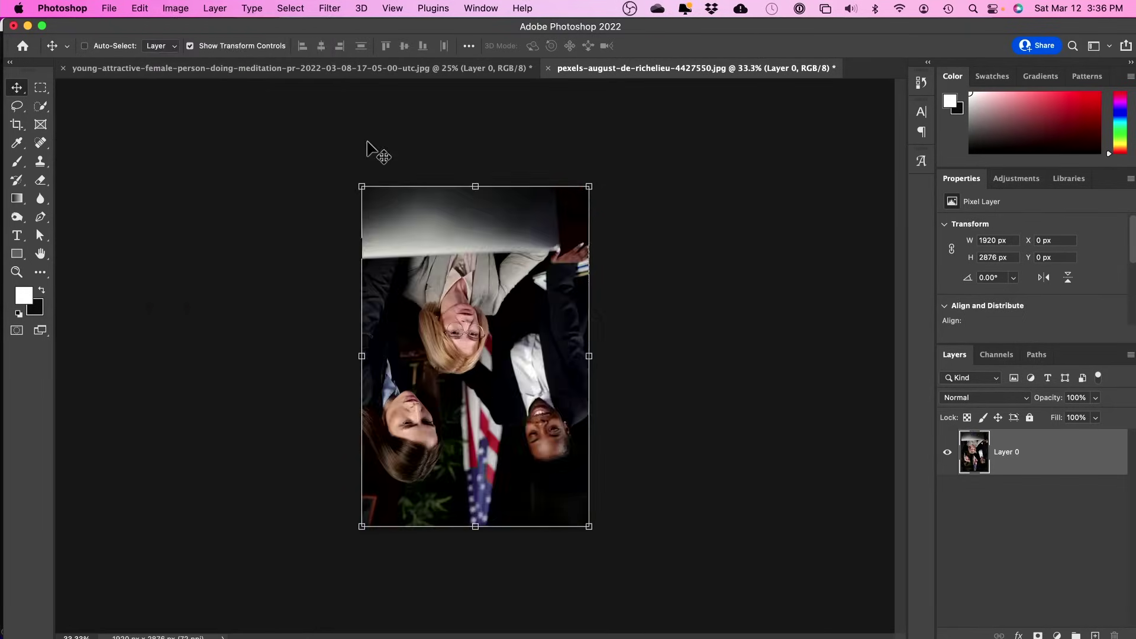
click(175, 8)
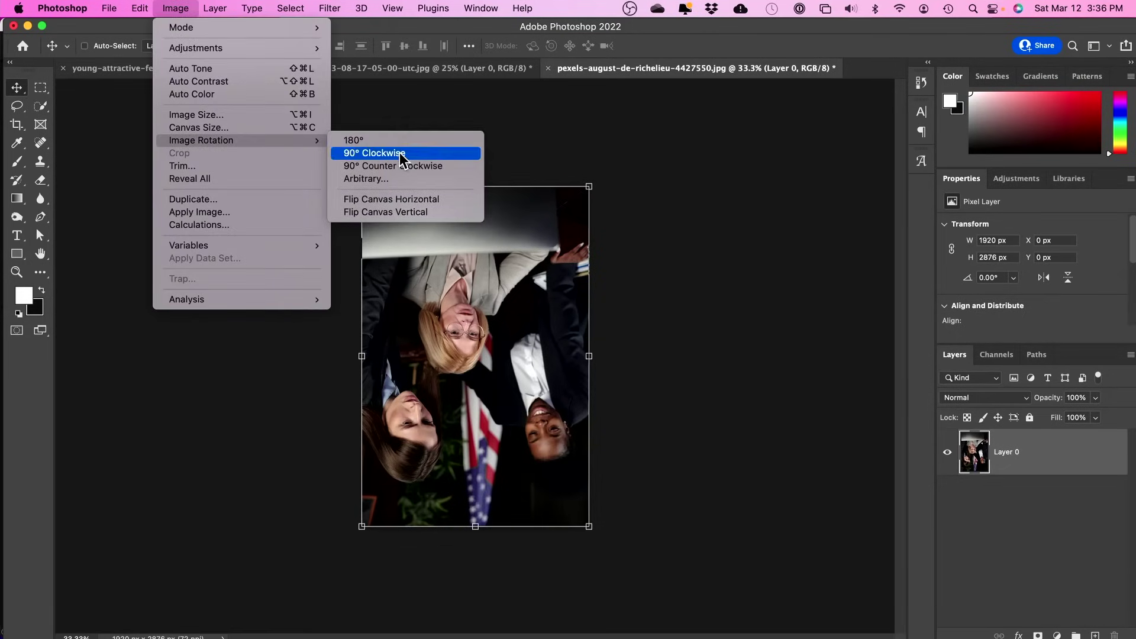
click(401, 155)
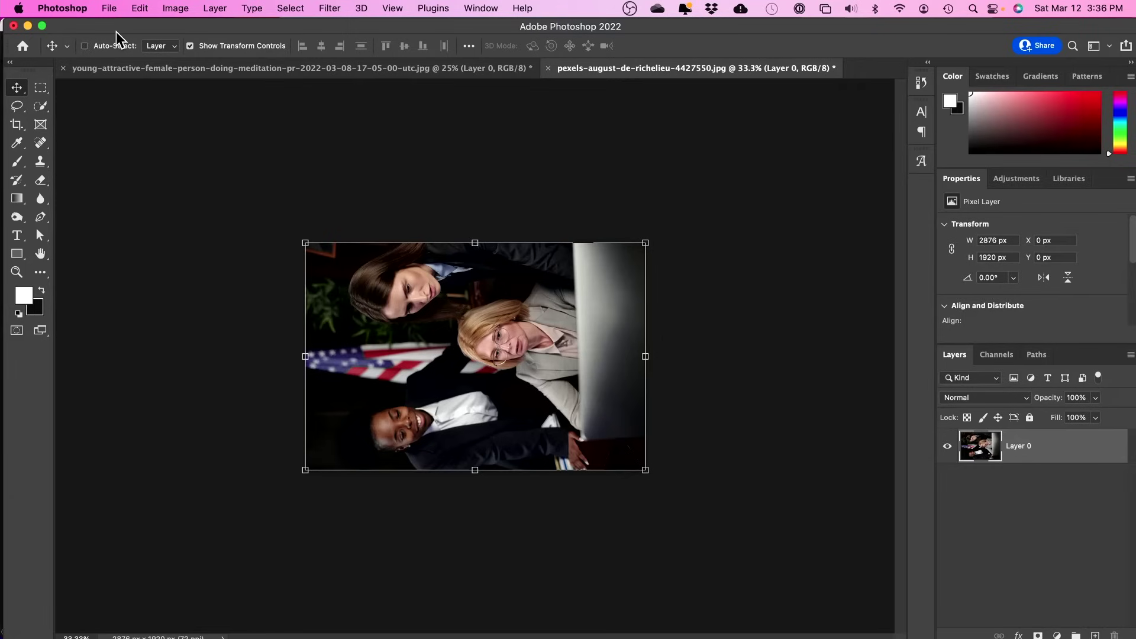
click(175, 8)
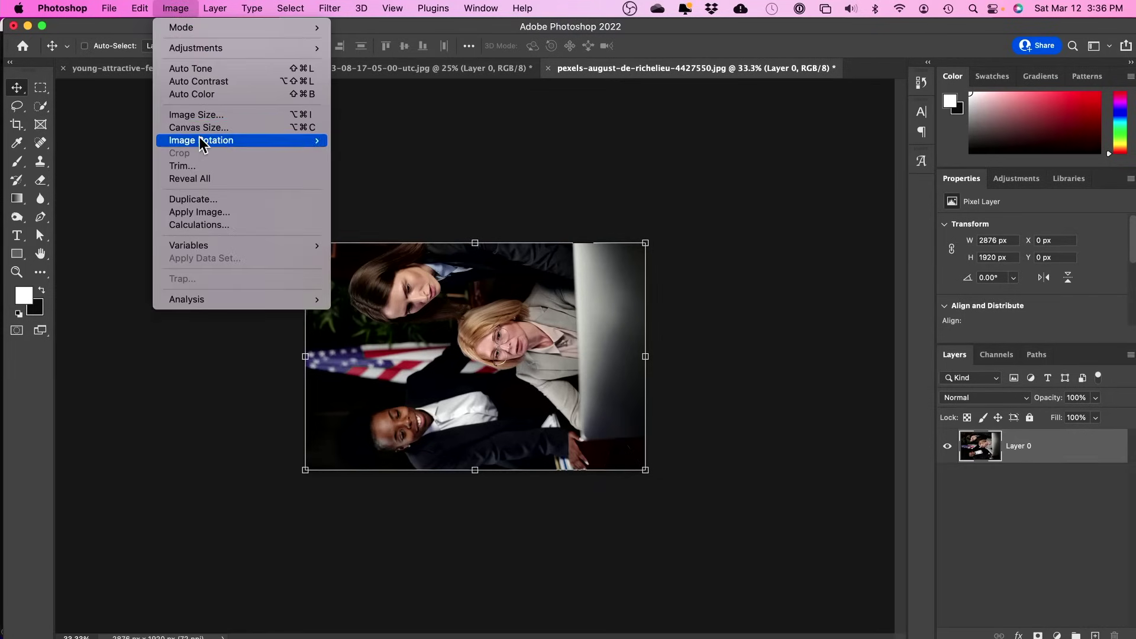
mouse_move(200, 142)
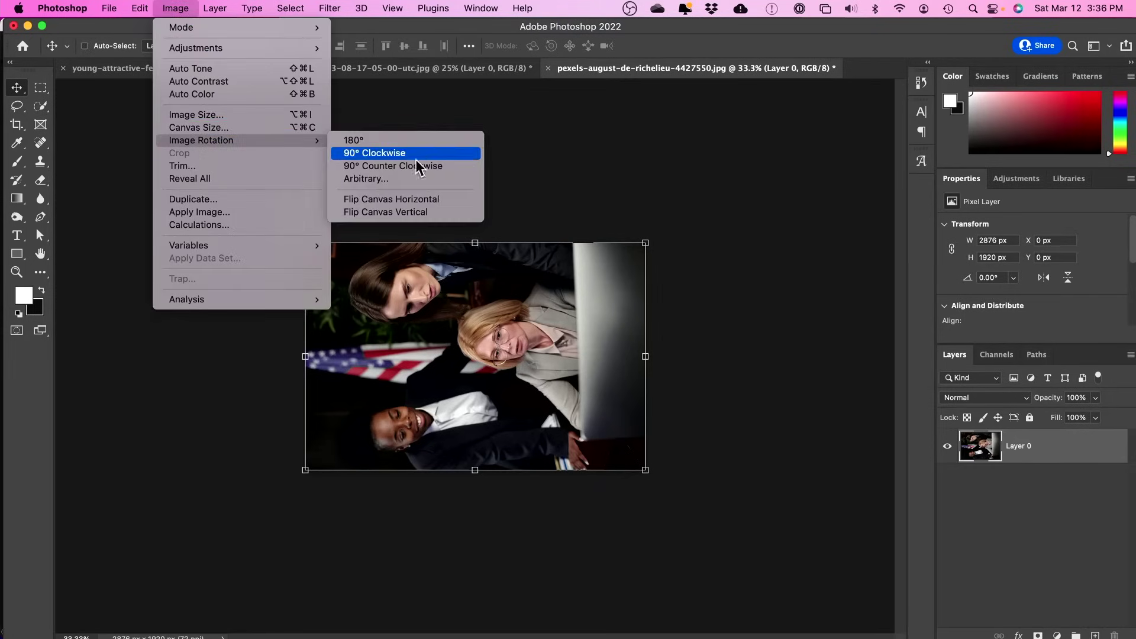
Step: Apply an arbitrary 47° clockwise canvas rotation to the office photo, then return to the yoga composite
click(355, 180)
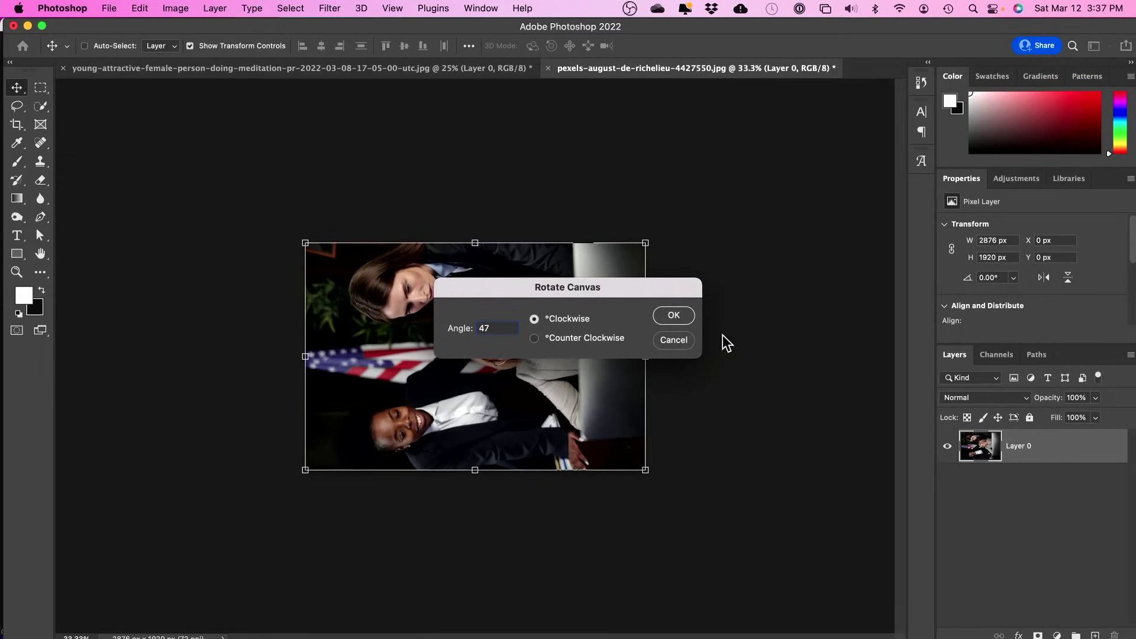
click(677, 318)
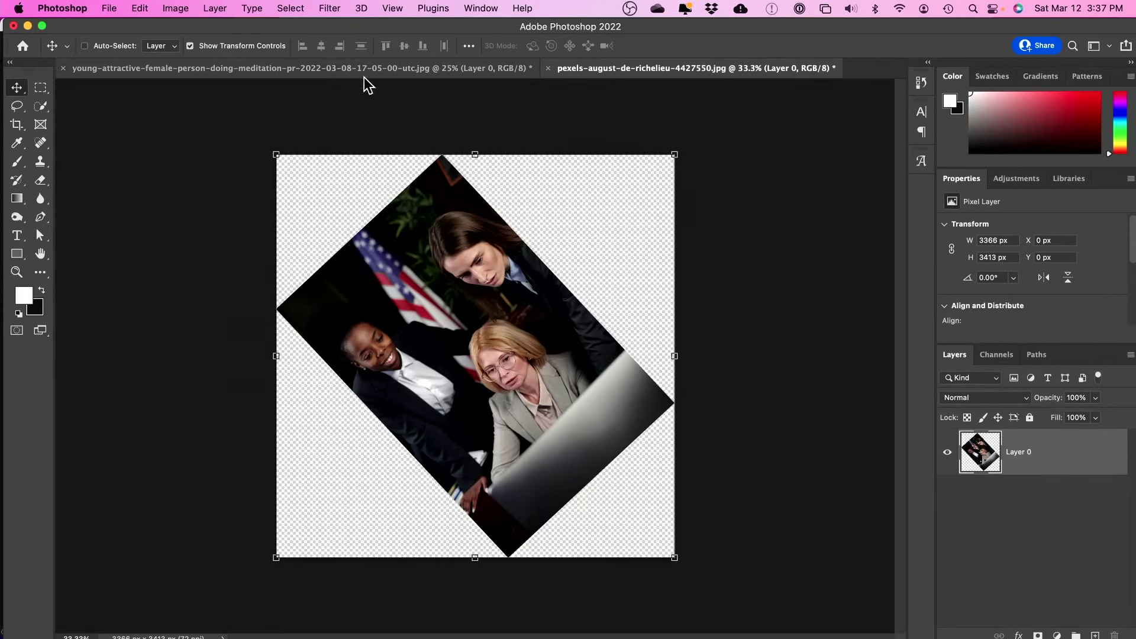
click(320, 67)
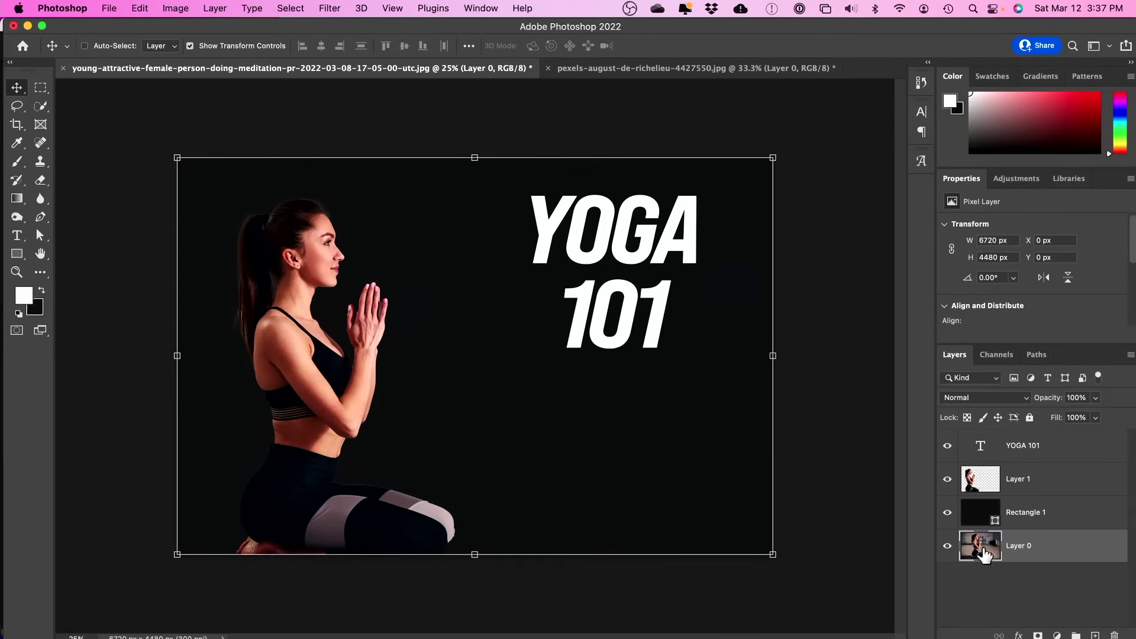
Step: Select Layer 1, the woman cutout, and enter Free Transform from the Edit menu
click(970, 486)
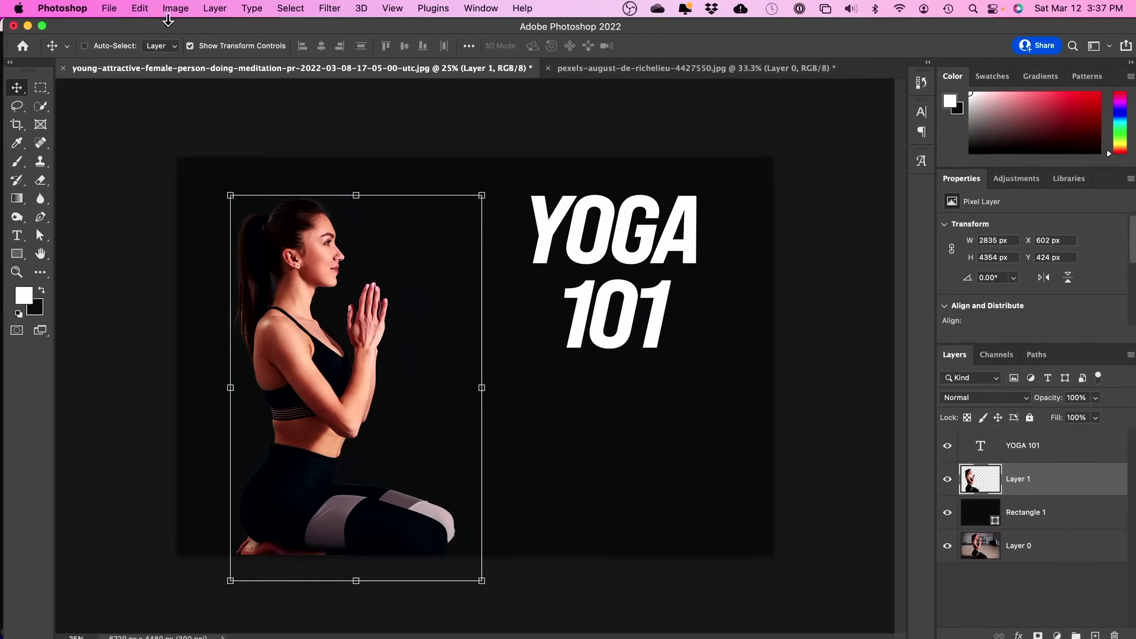
click(141, 9)
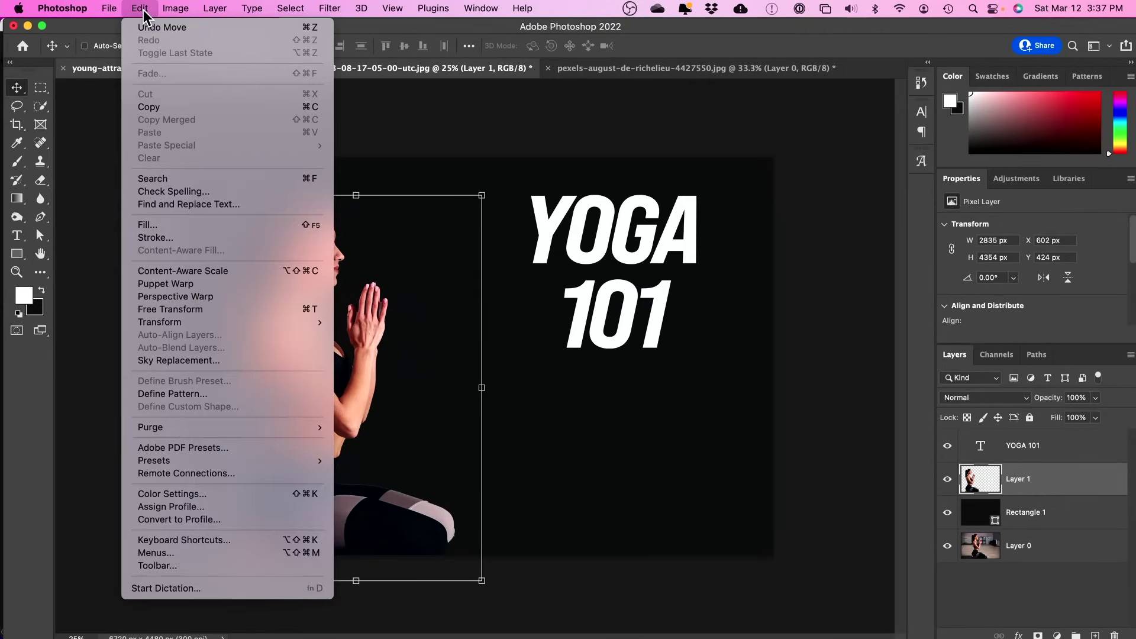
click(297, 310)
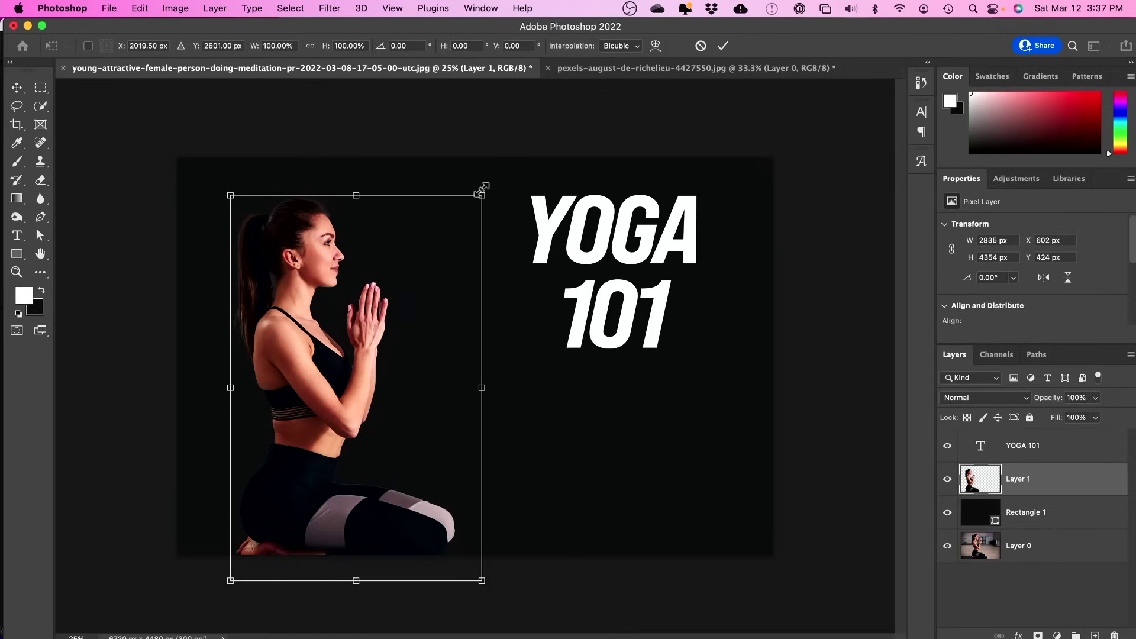
Step: Rotate the woman cutout to about 18.63° clockwise and commit the transform
mouse_move(480, 191)
mouse_down()
mouse_move(514, 156)
mouse_move(473, 191)
mouse_move(490, 174)
mouse_up()
key(super+z)
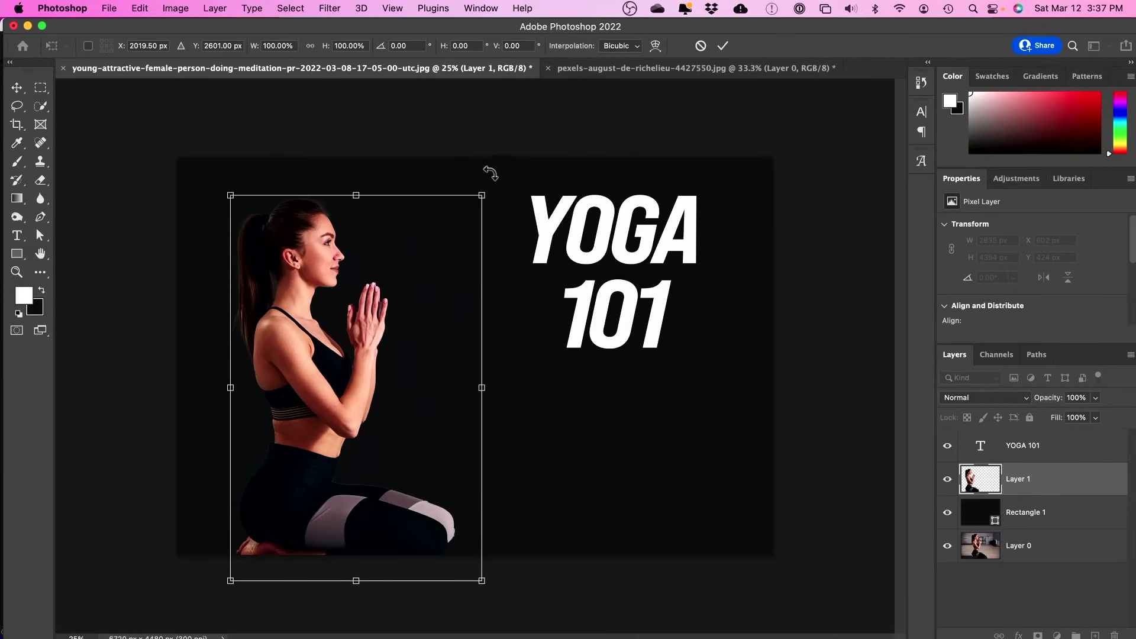
drag(488, 171, 440, 194)
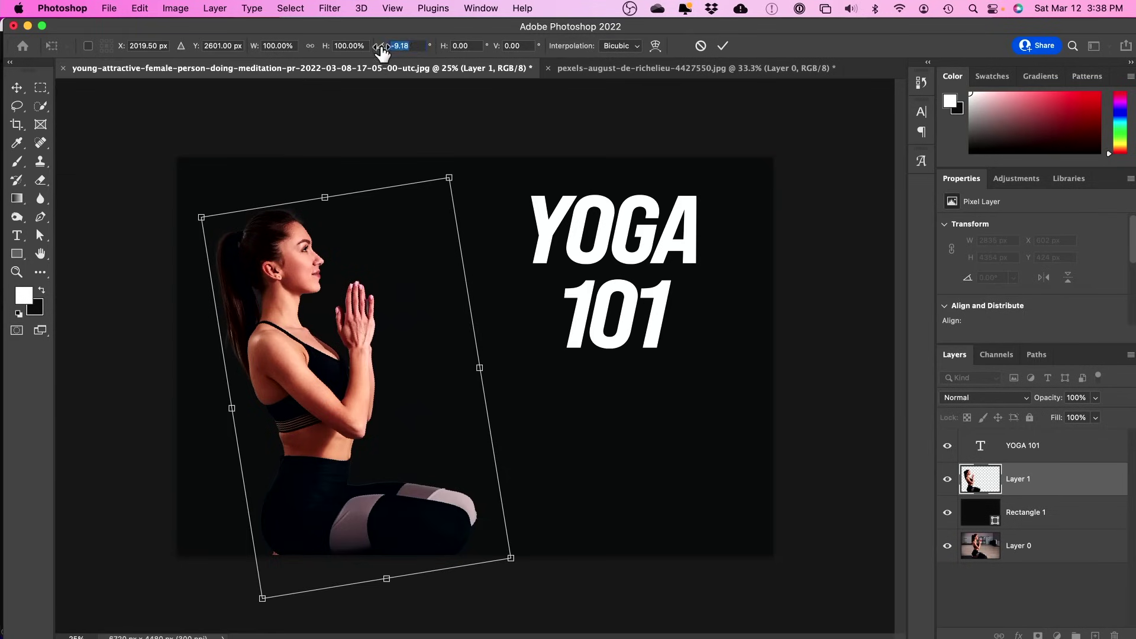
mouse_move(380, 49)
mouse_down()
mouse_move(589, 61)
mouse_move(304, 46)
mouse_move(436, 51)
mouse_move(360, 48)
mouse_up()
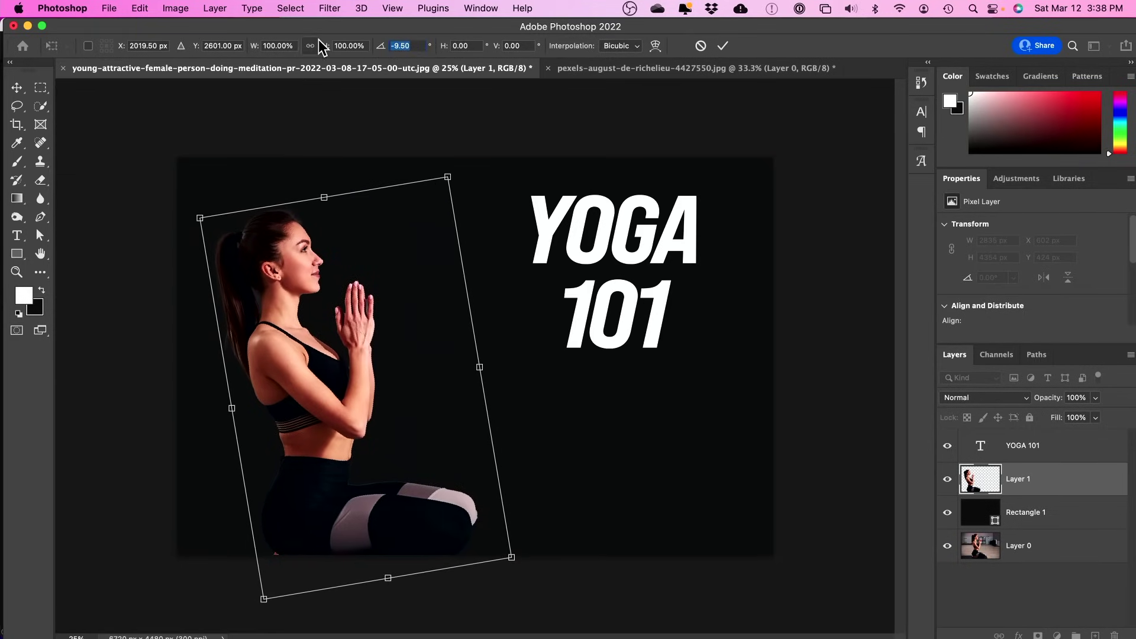
text(45)
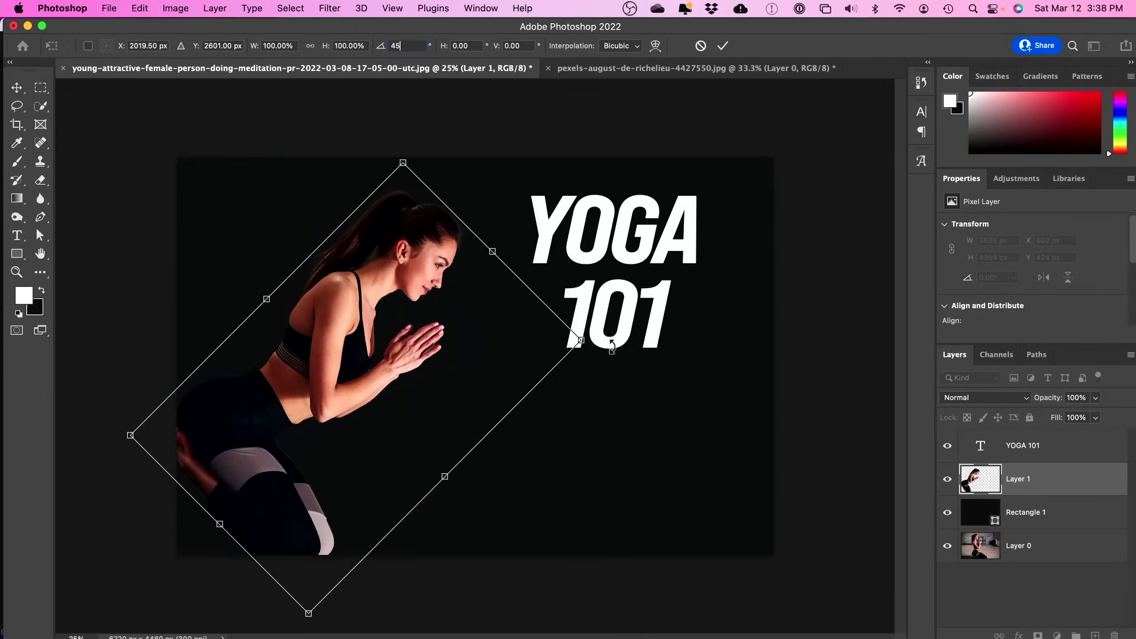
drag(609, 344, 535, 247)
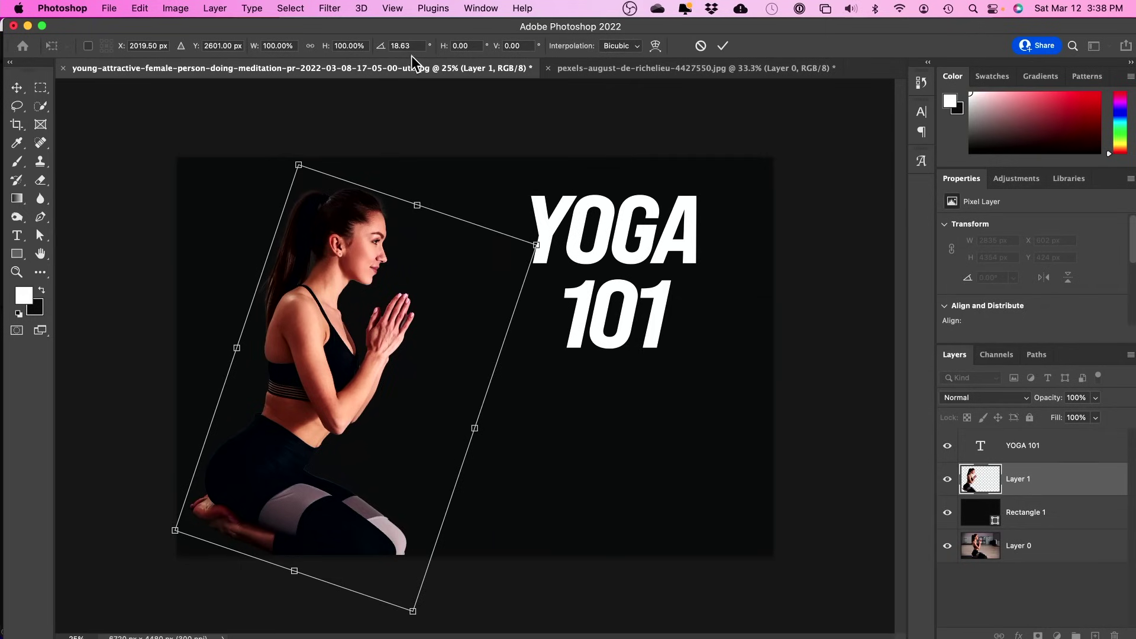
click(724, 46)
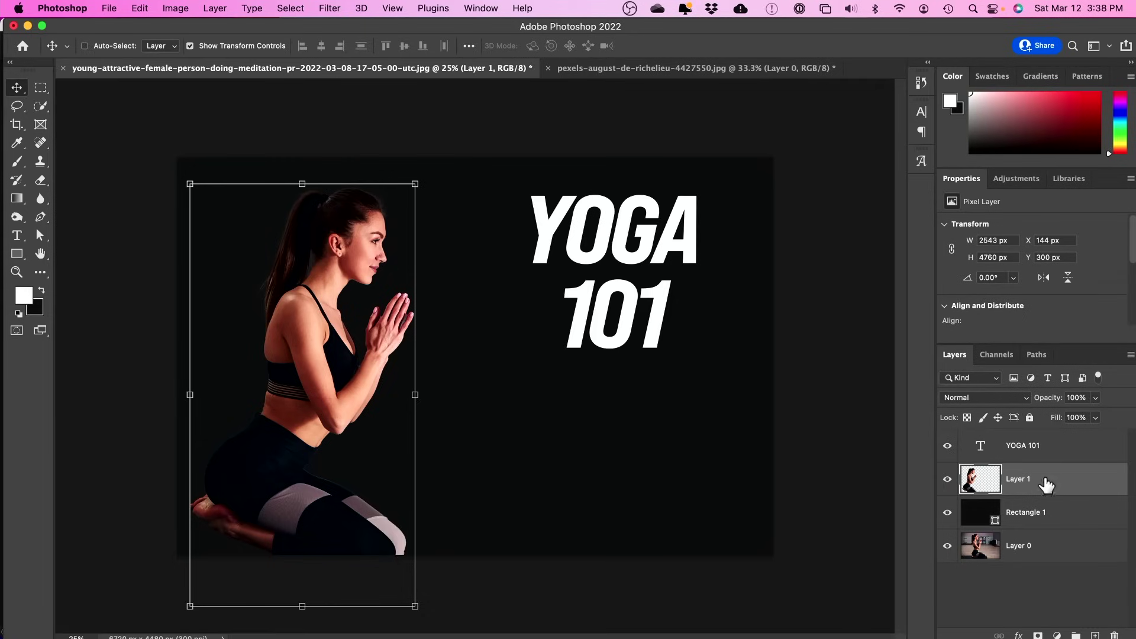
Step: Free transform the YOGA 101 title layer, tilting it slightly and then nudging it back upright
click(1069, 451)
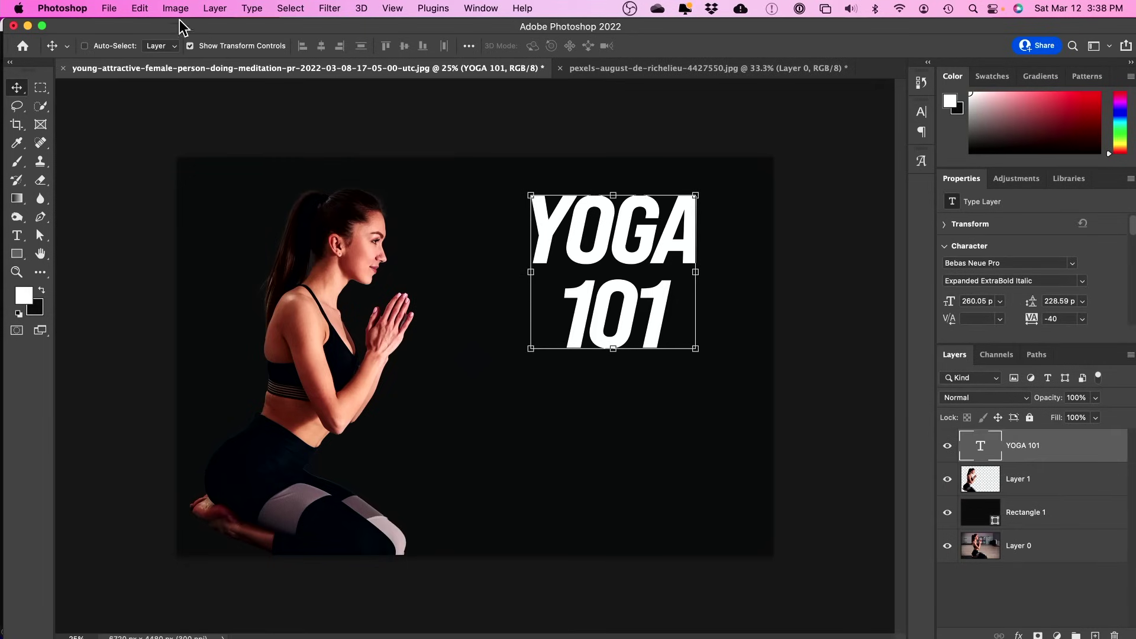
key(super)
key(super+t)
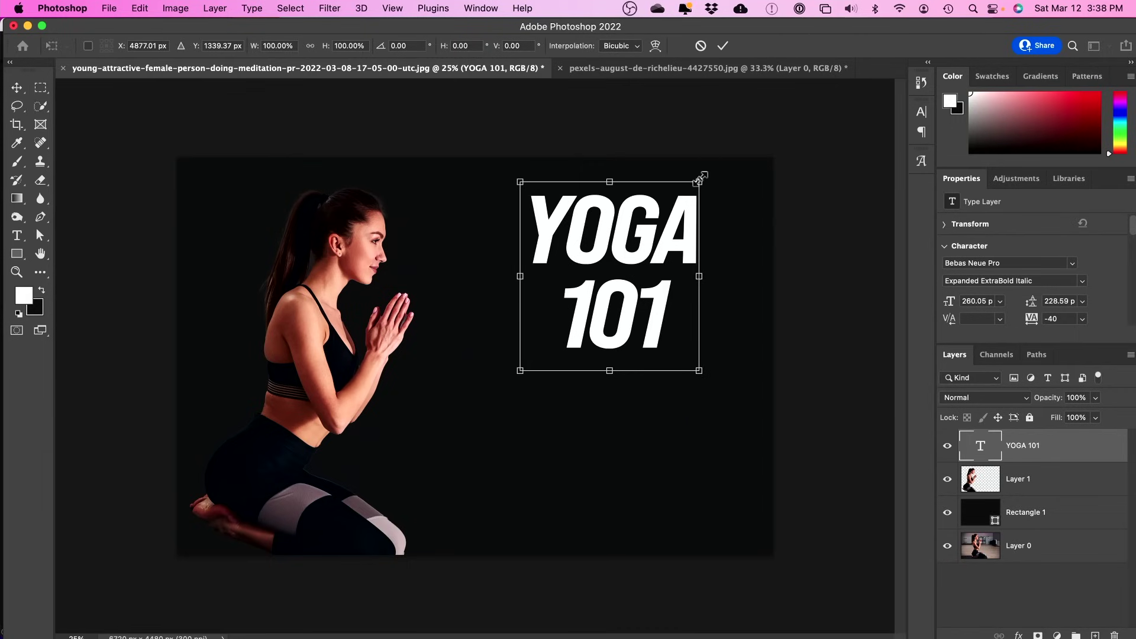
mouse_move(711, 169)
mouse_down()
mouse_move(733, 195)
mouse_move(740, 312)
mouse_move(553, 401)
mouse_move(512, 153)
mouse_move(712, 159)
mouse_move(727, 172)
mouse_move(705, 163)
mouse_move(713, 170)
mouse_up()
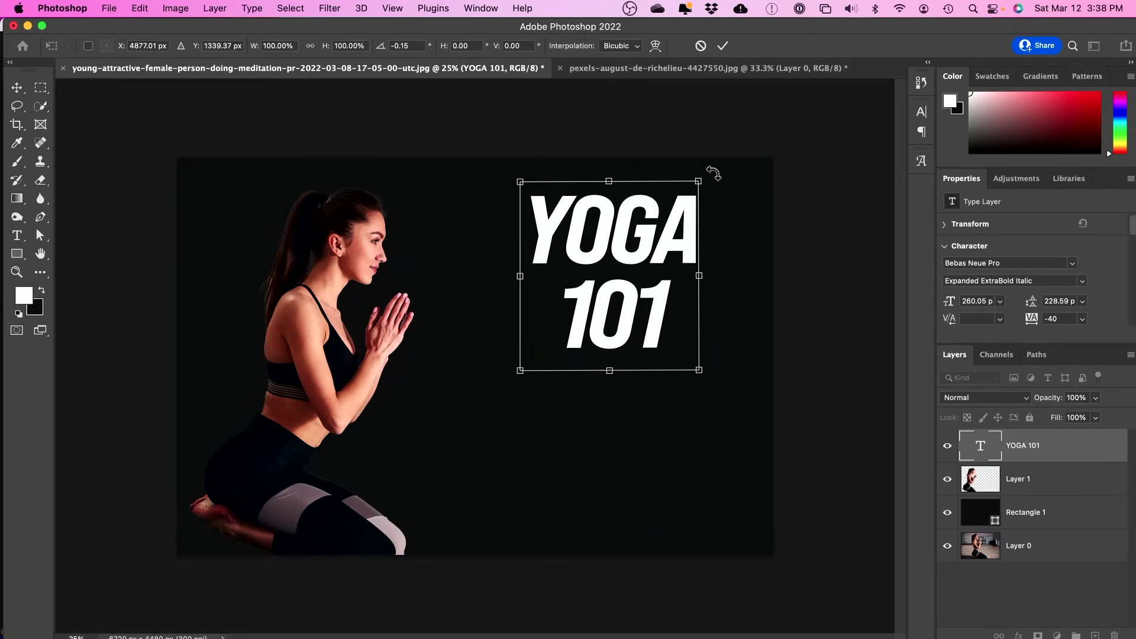
mouse_move(712, 167)
mouse_down()
mouse_move(754, 245)
mouse_move(747, 333)
mouse_move(764, 243)
mouse_move(766, 266)
mouse_move(752, 322)
mouse_move(688, 378)
mouse_move(760, 329)
mouse_move(769, 299)
mouse_move(685, 170)
mouse_move(720, 177)
mouse_move(736, 216)
mouse_move(710, 165)
mouse_up()
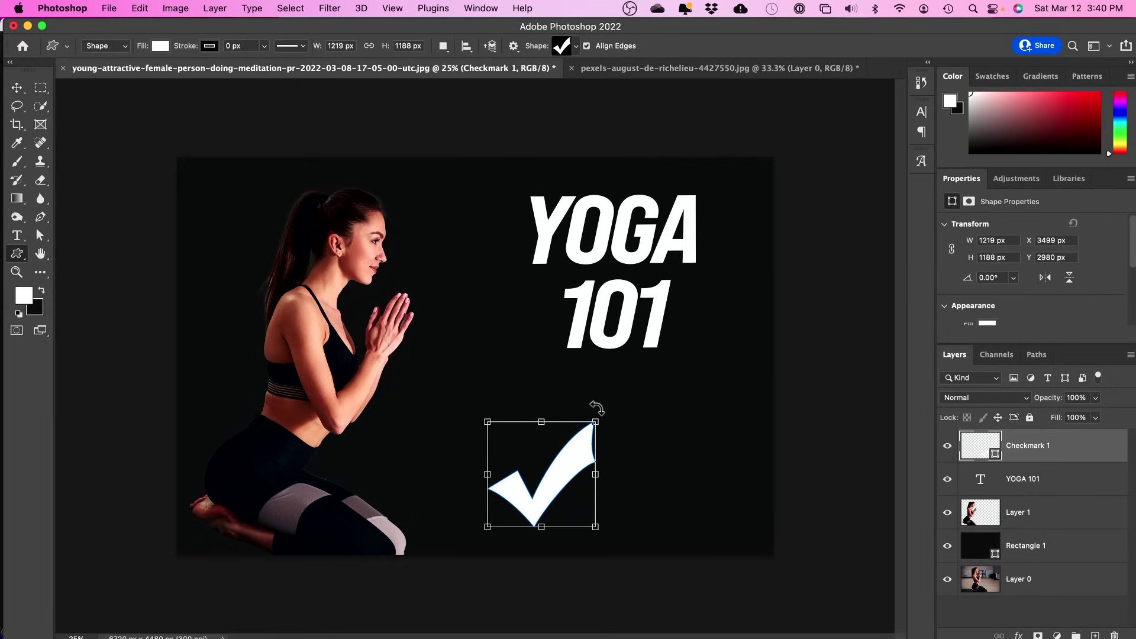
Step: Tilt the checkmark to about -3° and move it directly beneath the 101 text
drag(597, 408, 514, 581)
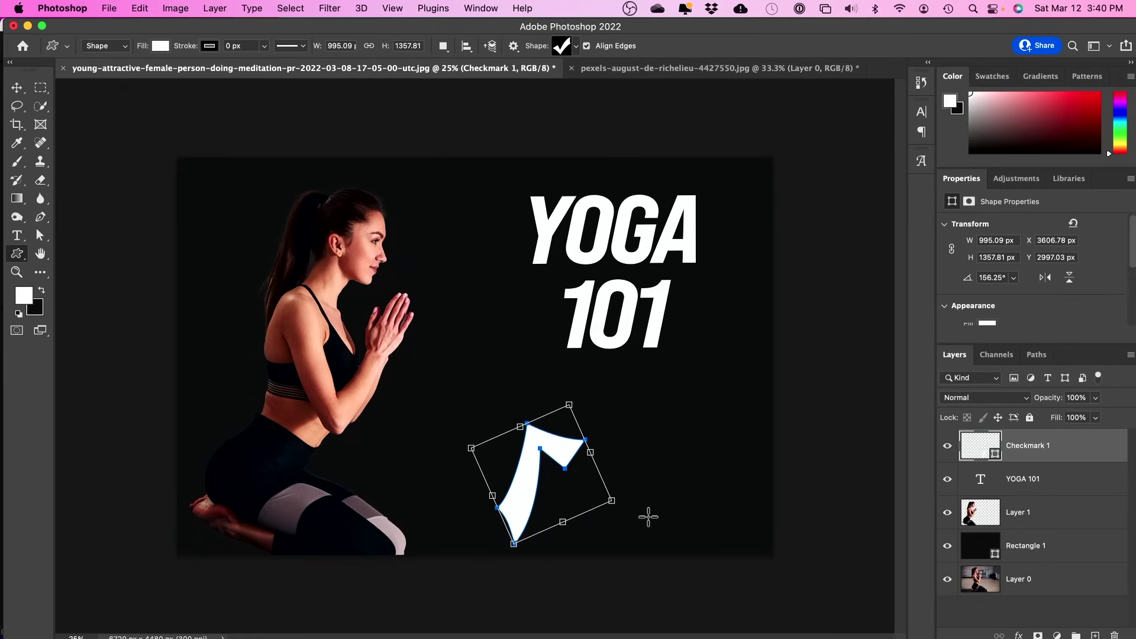
drag(628, 503, 403, 362)
key(v)
drag(558, 478, 645, 426)
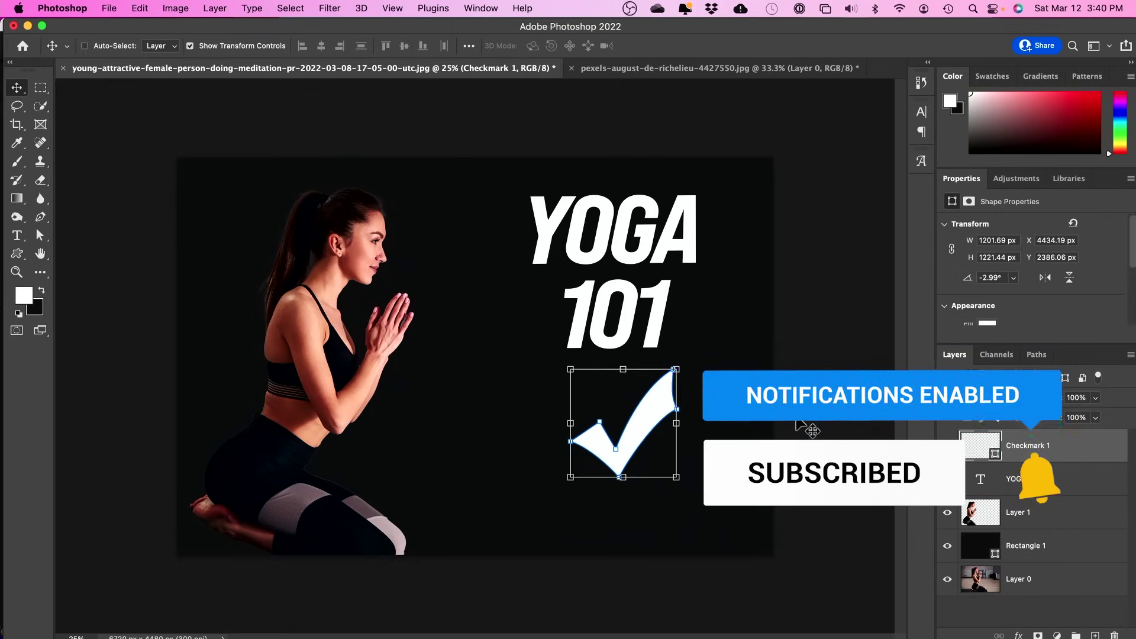